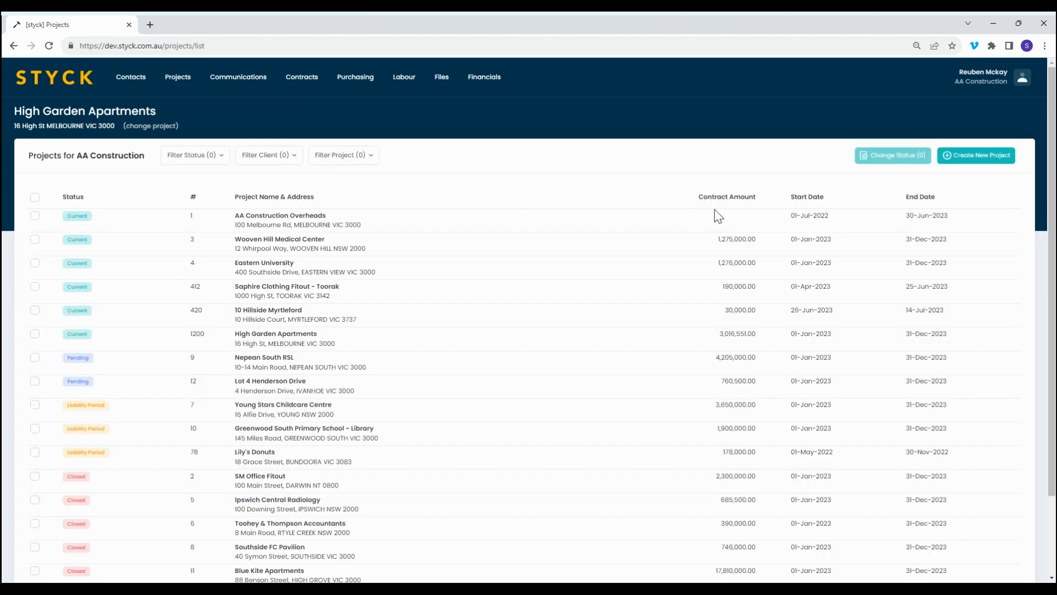
Step: Open the Eastern University project for editing and show its Progress Claim Breakdown
scroll(573, 444, down, 1)
scroll(692, 309, up, 1)
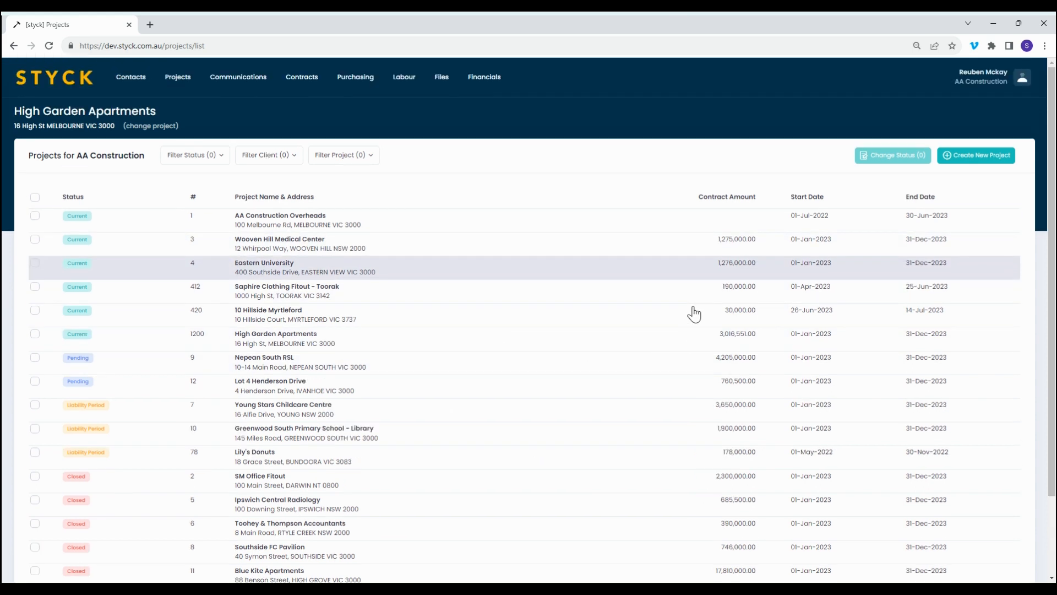
click(699, 409)
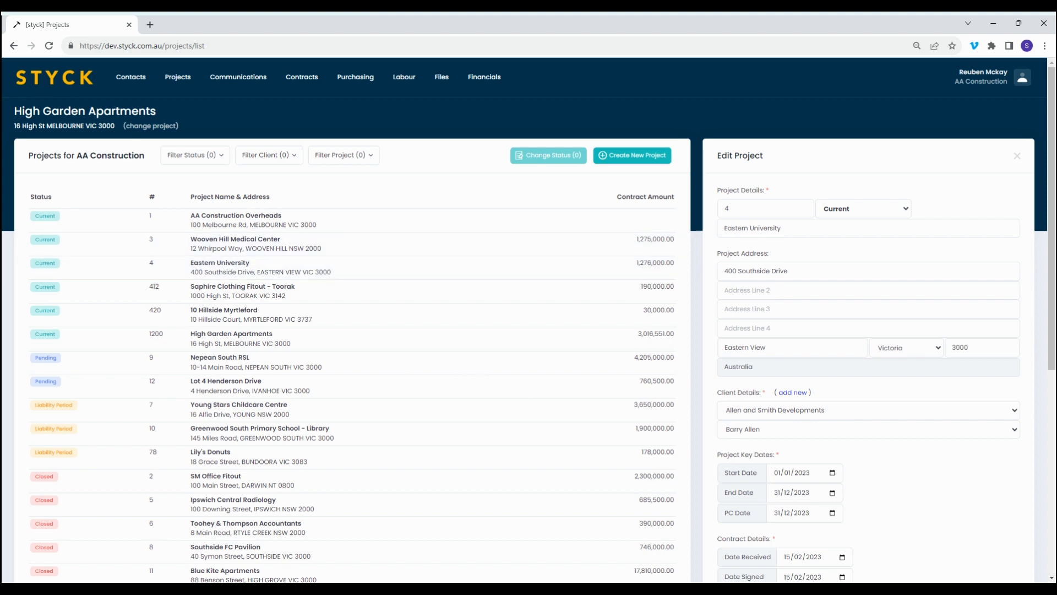
scroll(529, 325, down, 2)
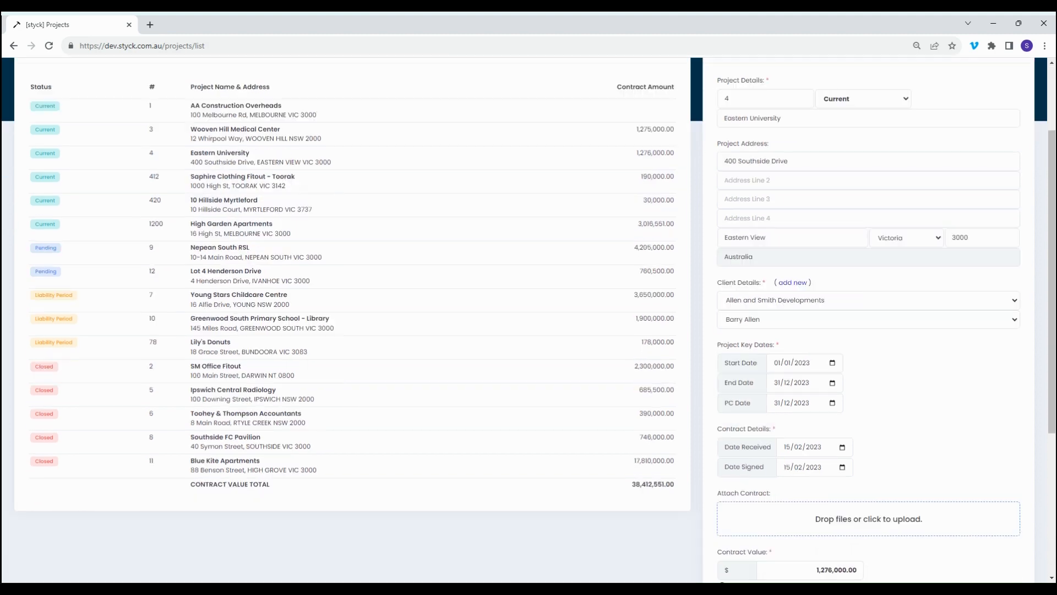
scroll(528, 319, up, 1)
scroll(529, 319, down, 5)
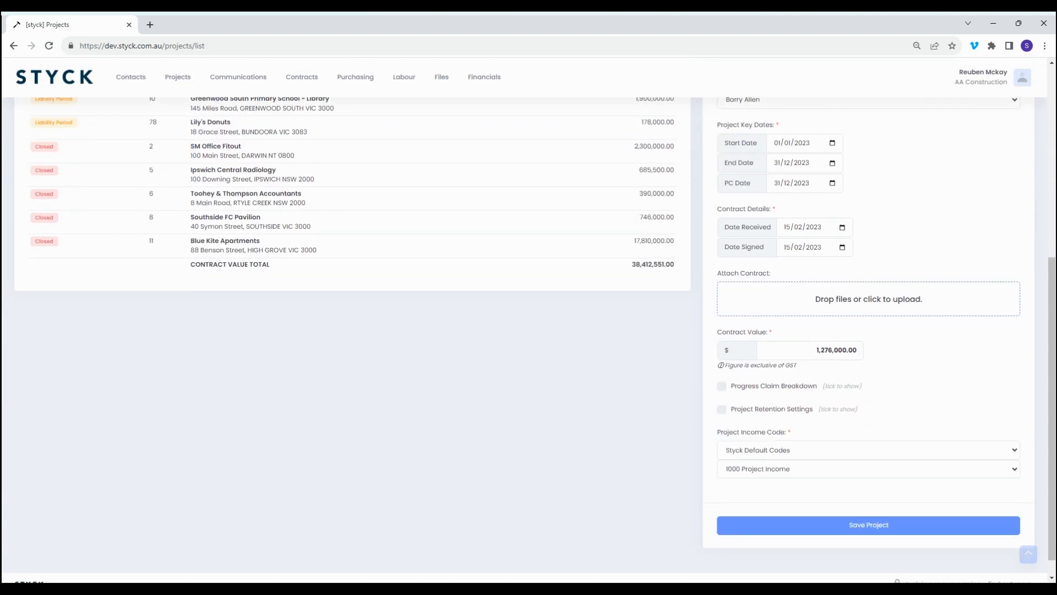
click(722, 386)
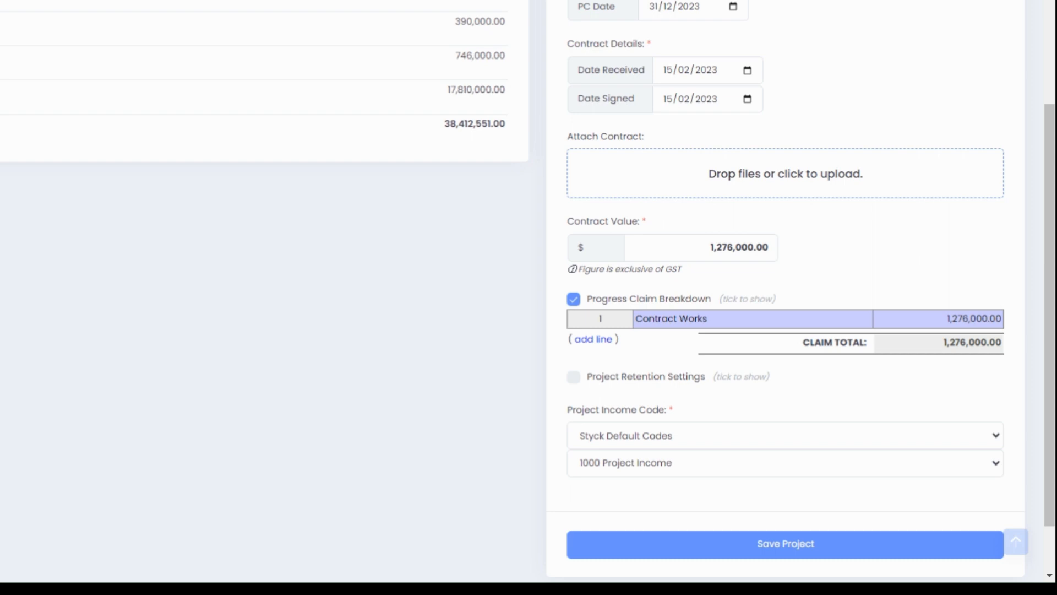
Step: Add three lines to the progress claim breakdown and describe line 2 as Demolition
click(593, 339)
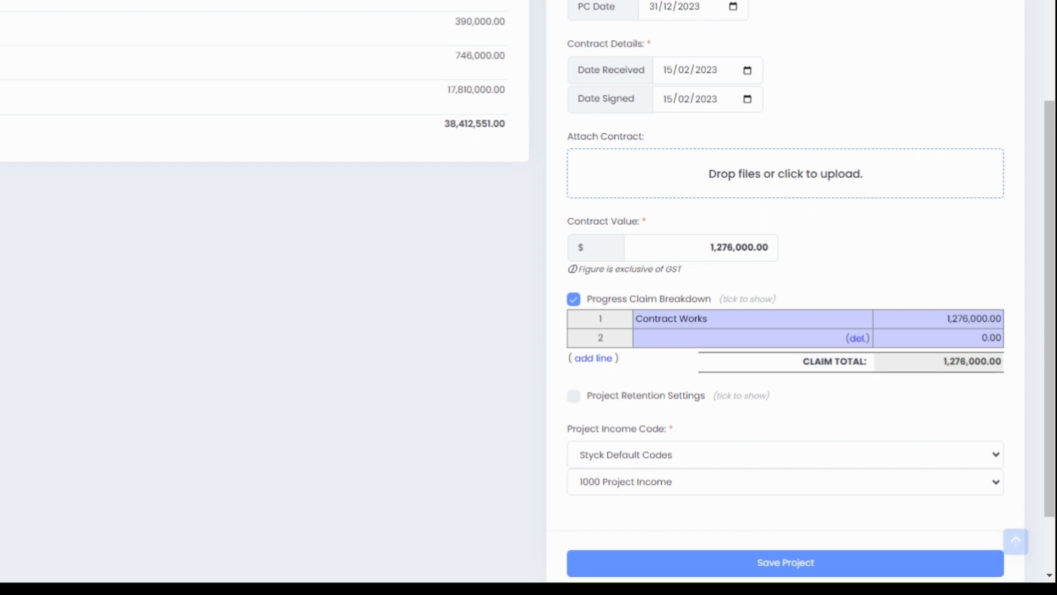
click(594, 358)
click(593, 376)
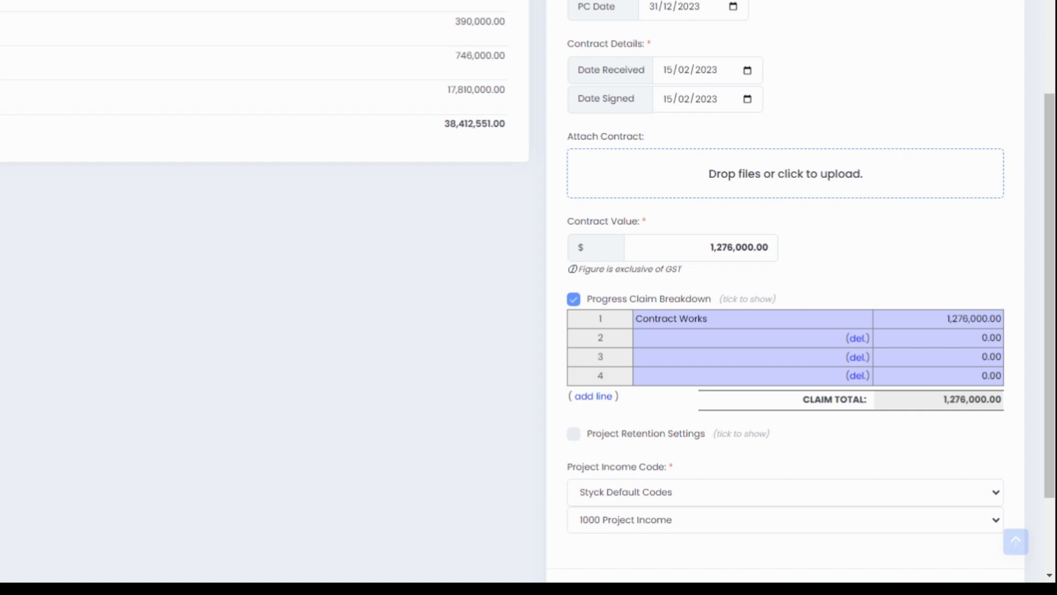
click(738, 338)
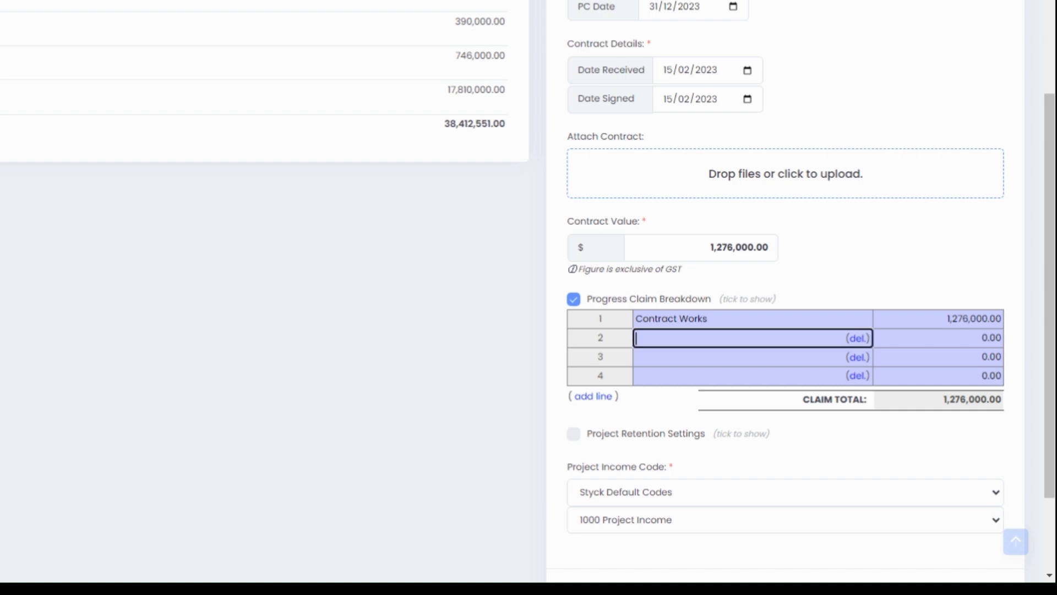
text(Demolition)
scroll(529, 292, down, 2)
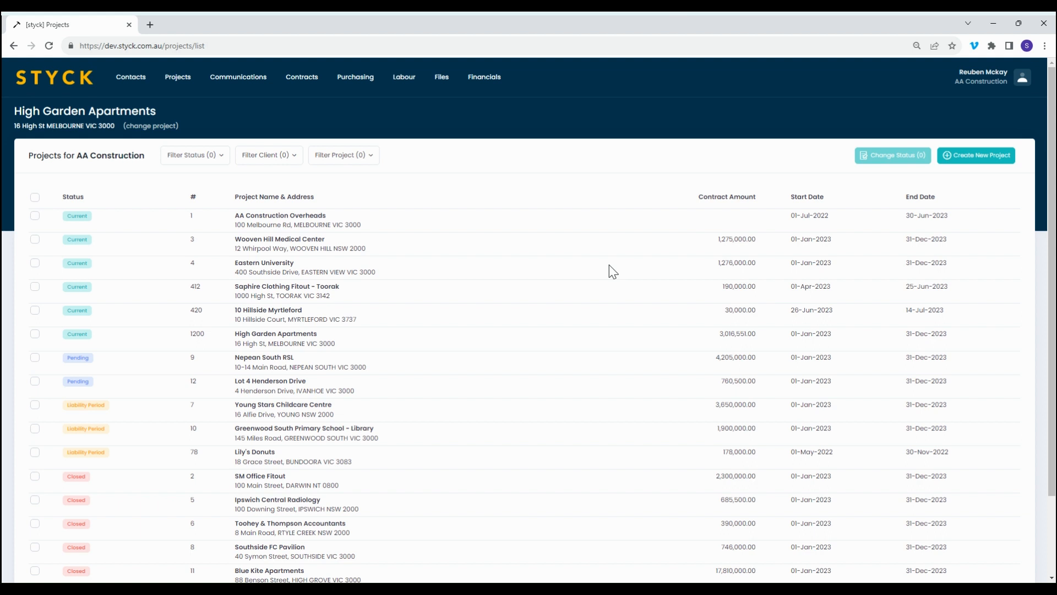
Step: Start a new client progress claim for the High Garden Apartments project
click(302, 77)
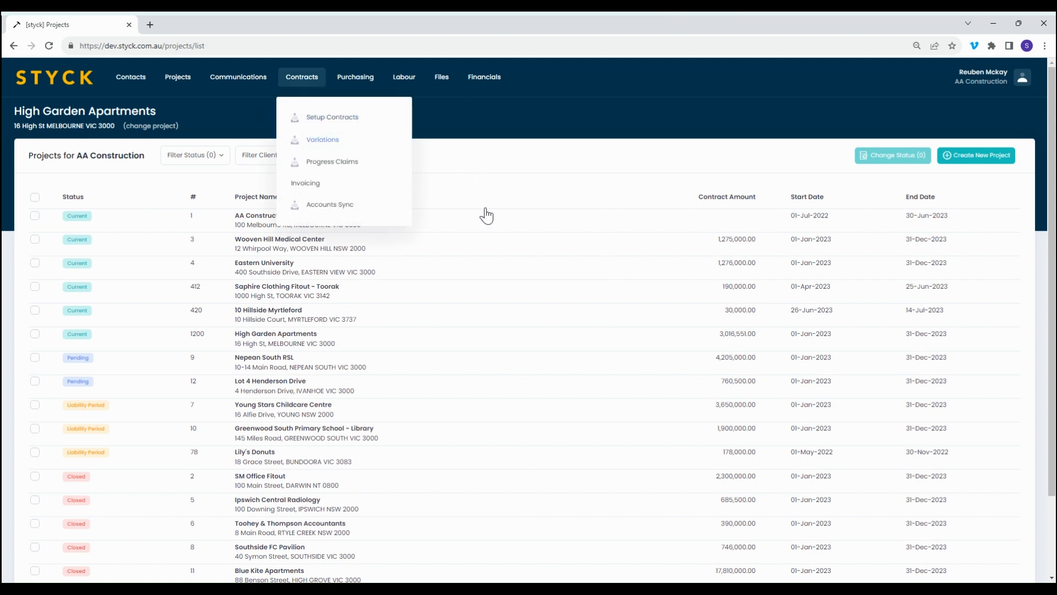
click(332, 161)
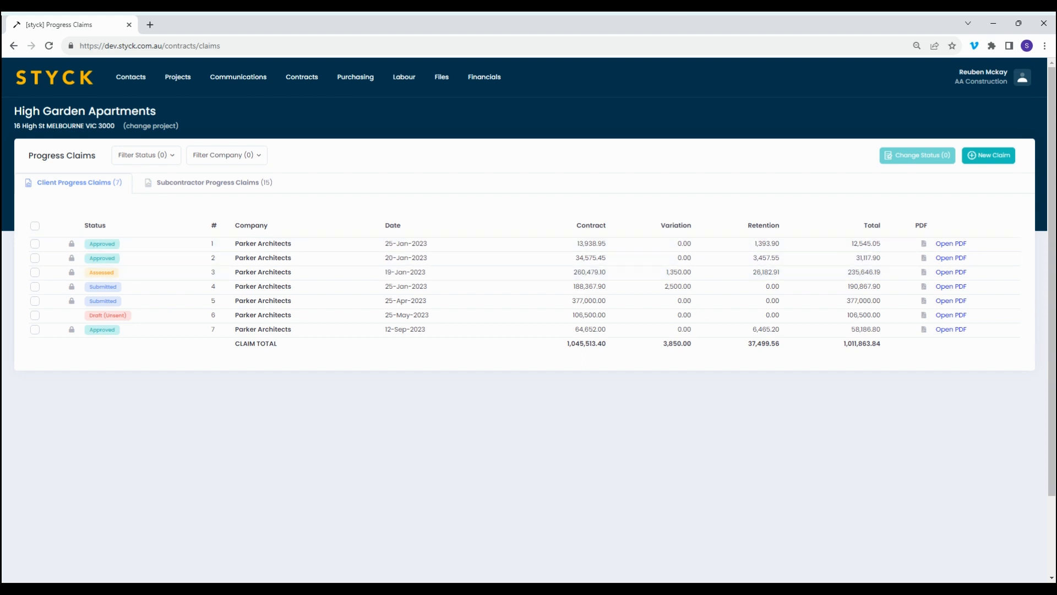
click(989, 155)
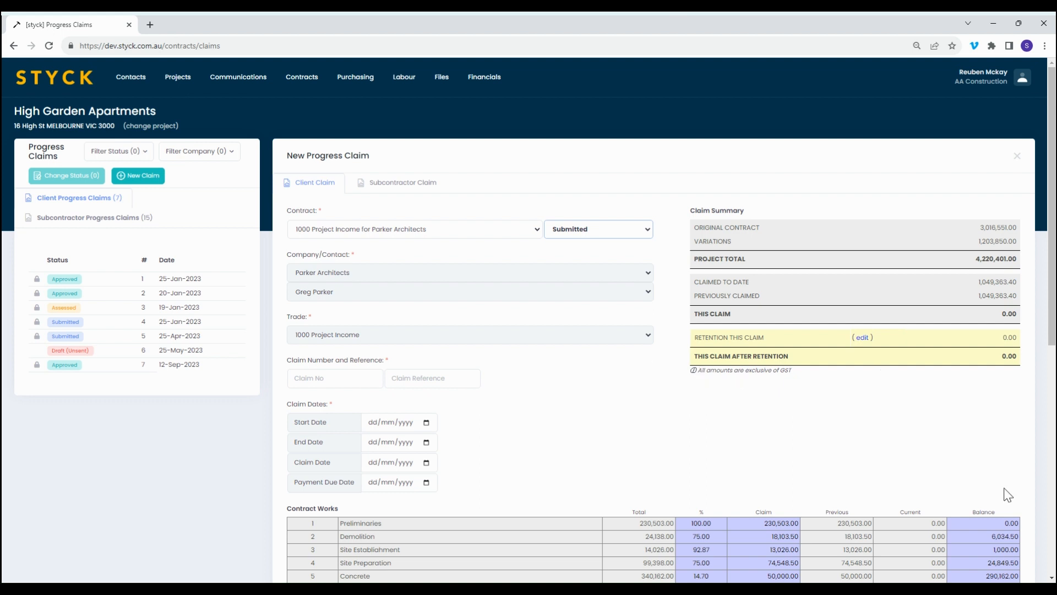
scroll(722, 542, down, 1)
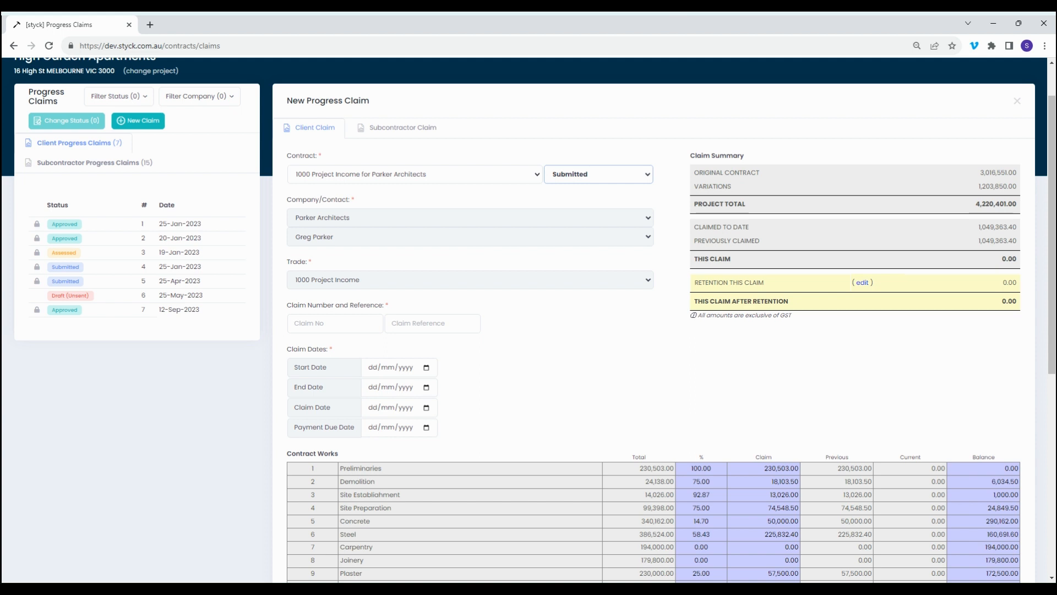
scroll(529, 318, down, 1)
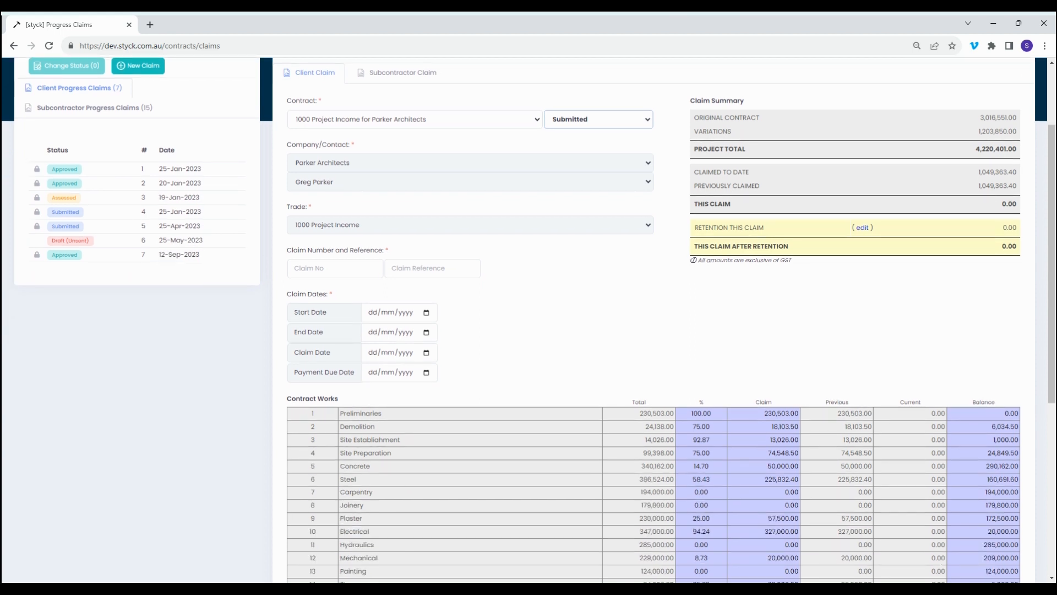
Step: Set the new progress claim's number to 8, leaving the claim reference blank
scroll(529, 319, up, 1)
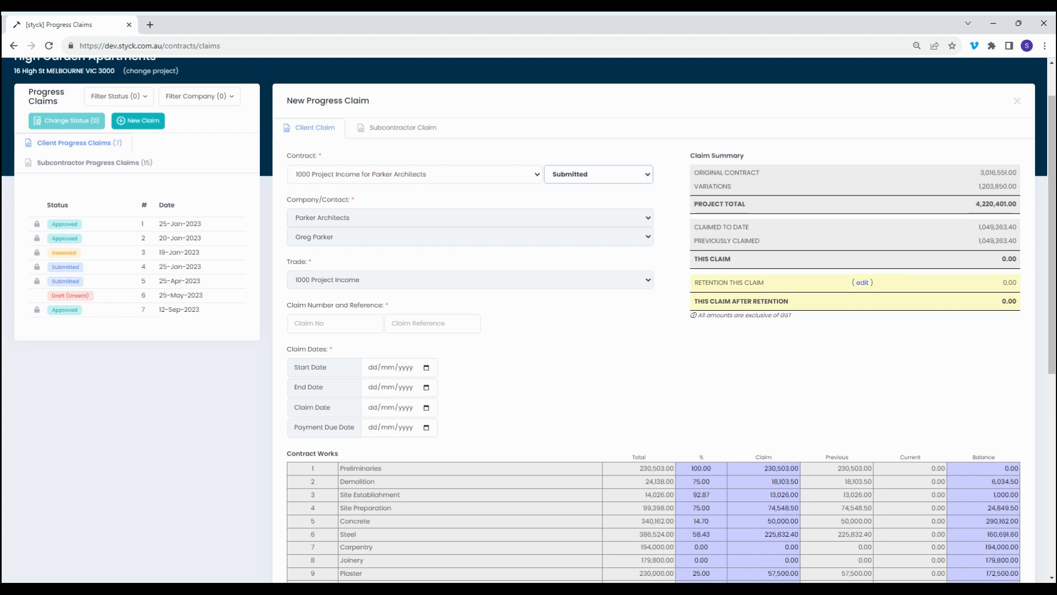
key(Tab)
text(8)
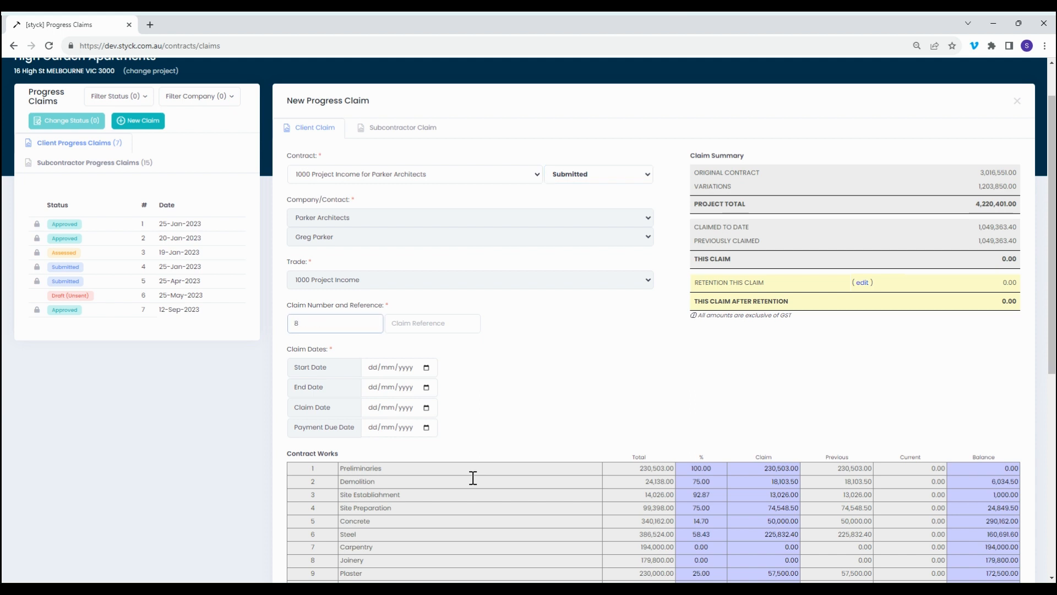
key(Tab)
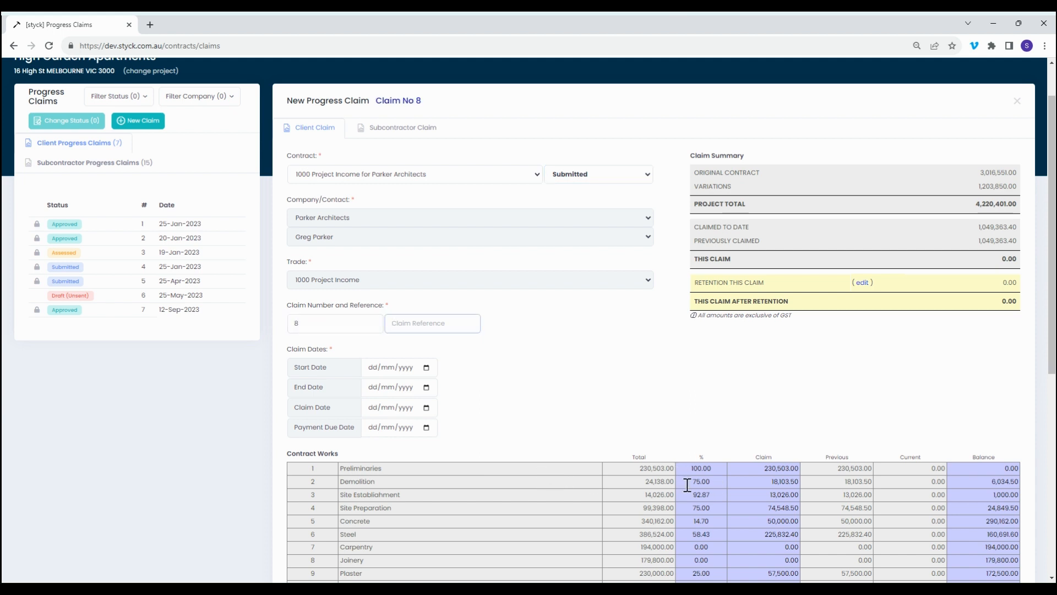
scroll(804, 479, down, 2)
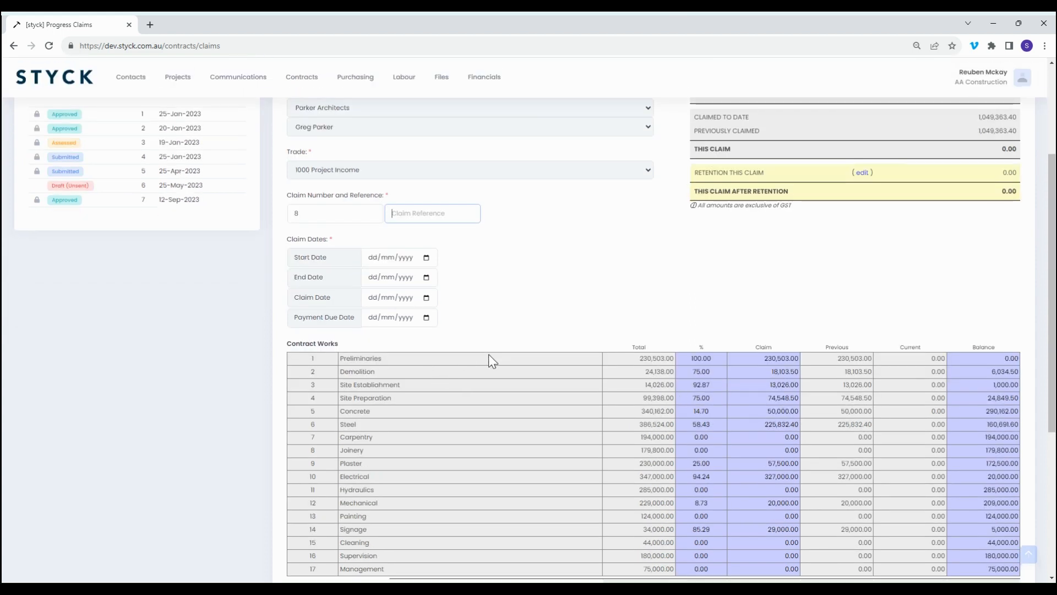
Step: Set the start date to 01/09/2023, end date to 30/09/2023, claim date to 15/09/2023 and payment due date to 30/10/2023
key(Tab)
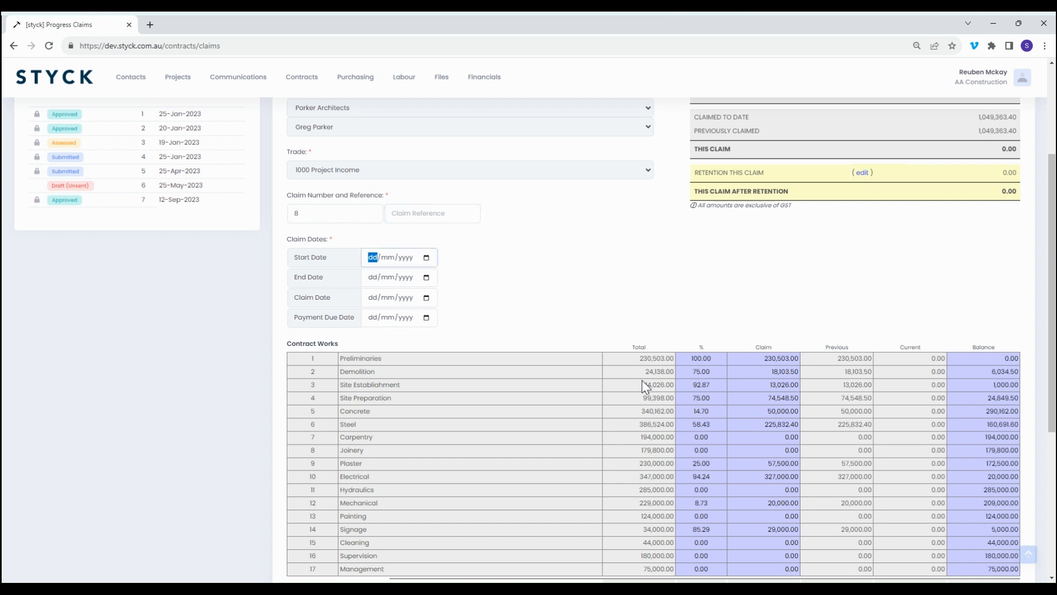
text(01092023)
key(Tab)
text(30092023)
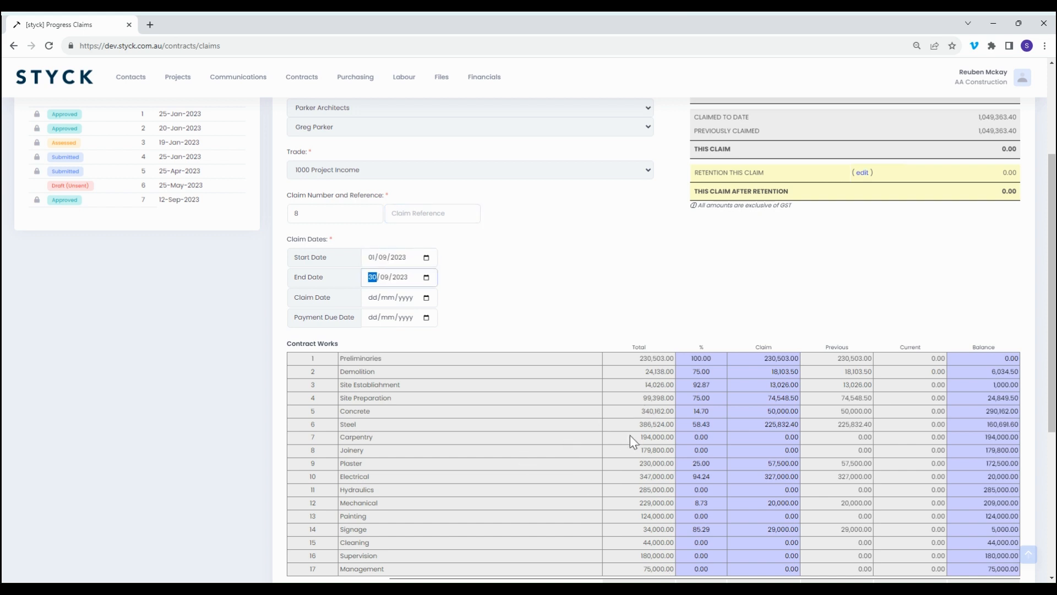
key(Tab)
text(15092023)
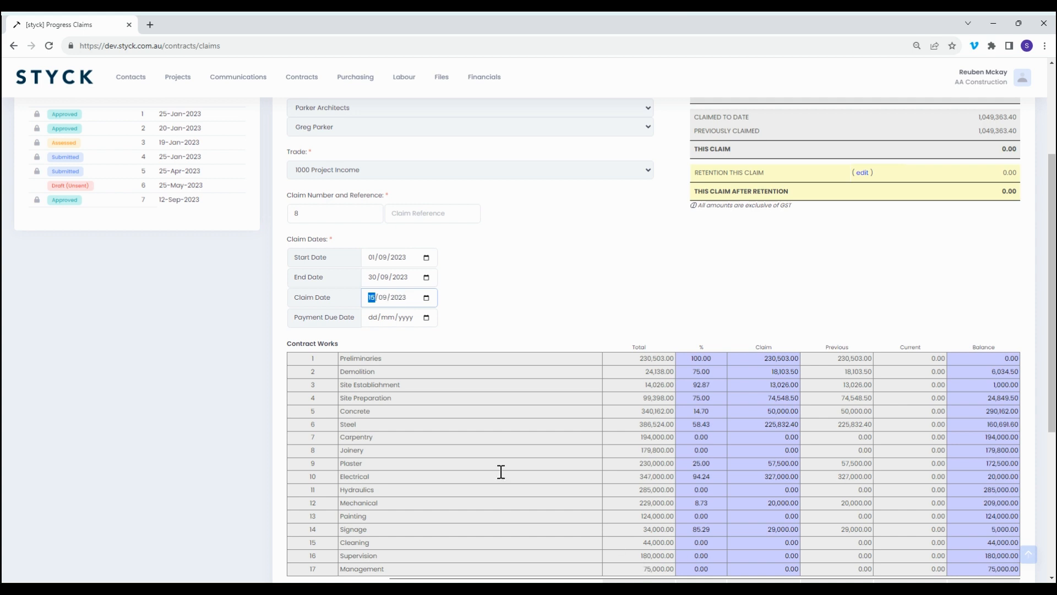
scroll(778, 404, down, 1)
key(Tab)
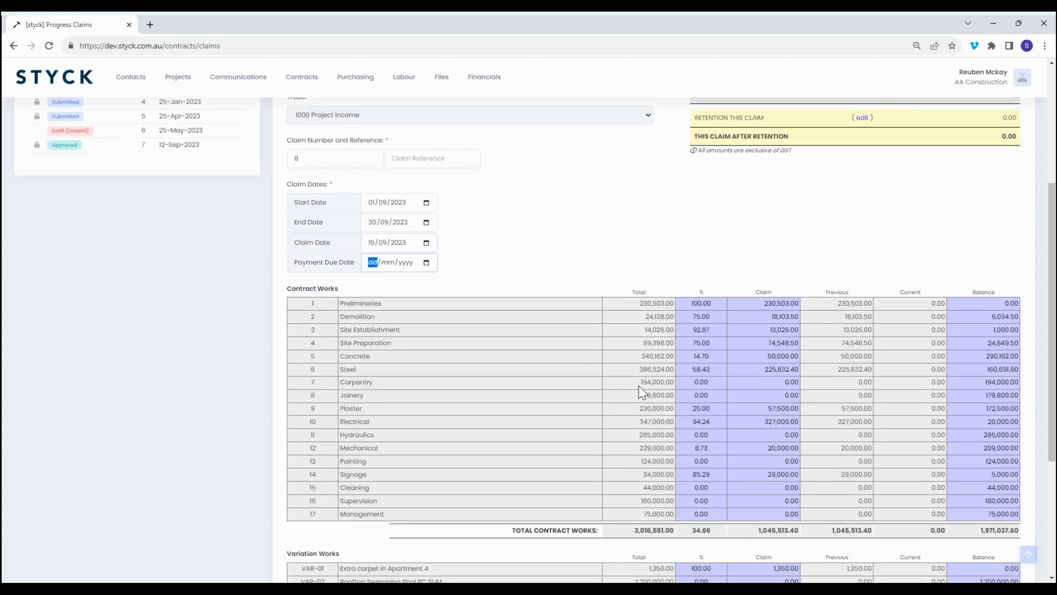
text(15102023)
text(30/10/2023)
scroll(866, 330, down, 1)
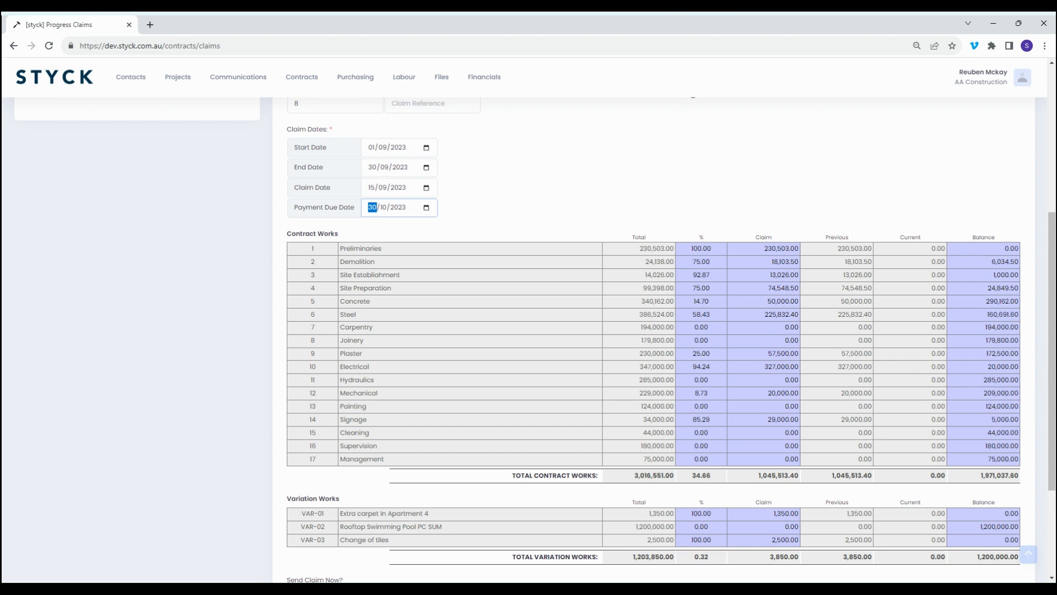
Step: Try claiming the Carpentry line at 50 percent and as a claim amount of 110,000
scroll(930, 557, down, 2)
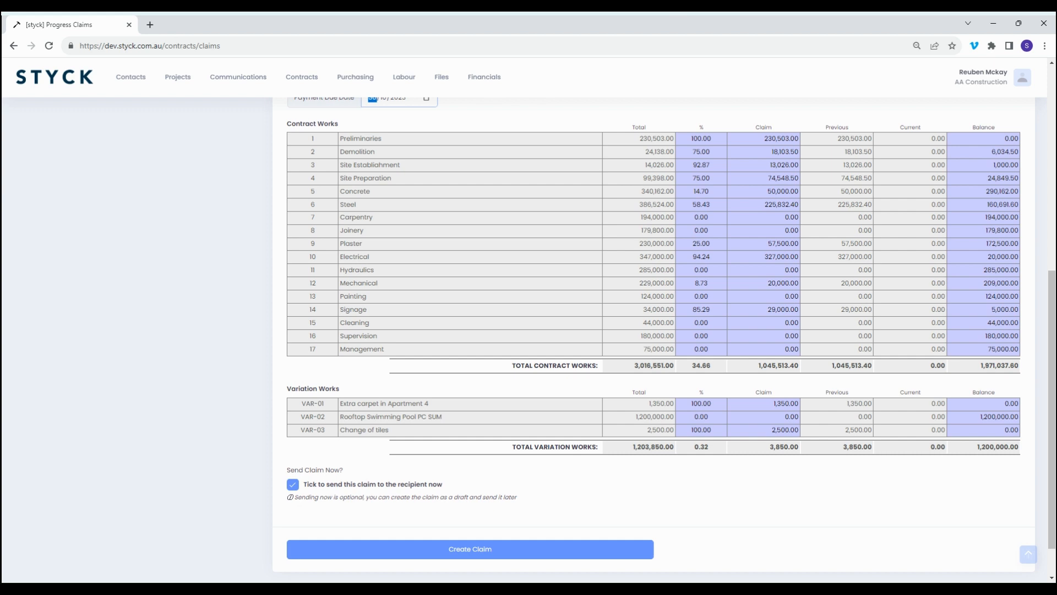
scroll(654, 340, up, 1)
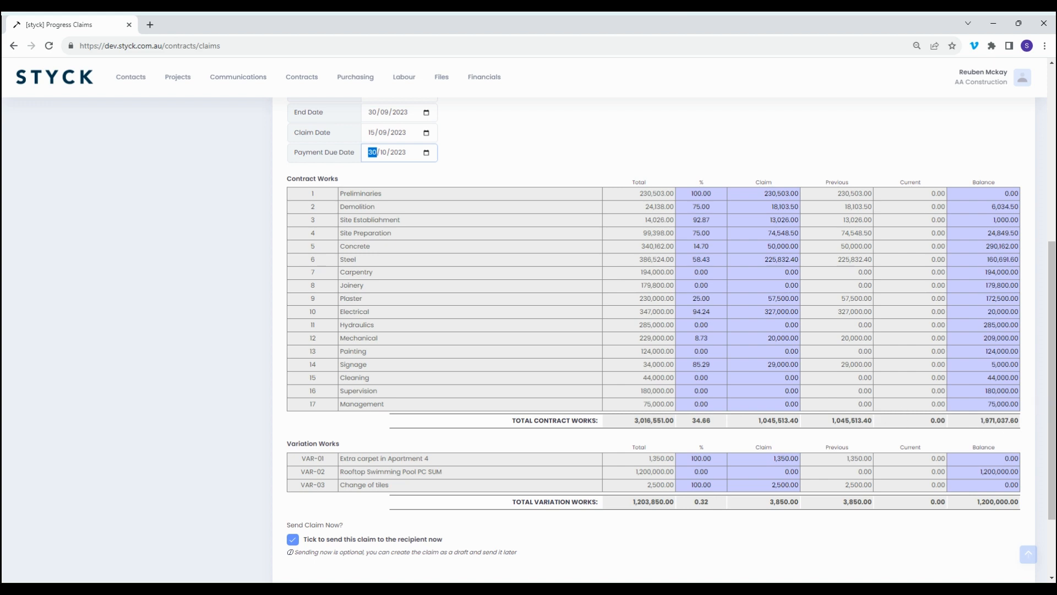
click(701, 272)
text(50)
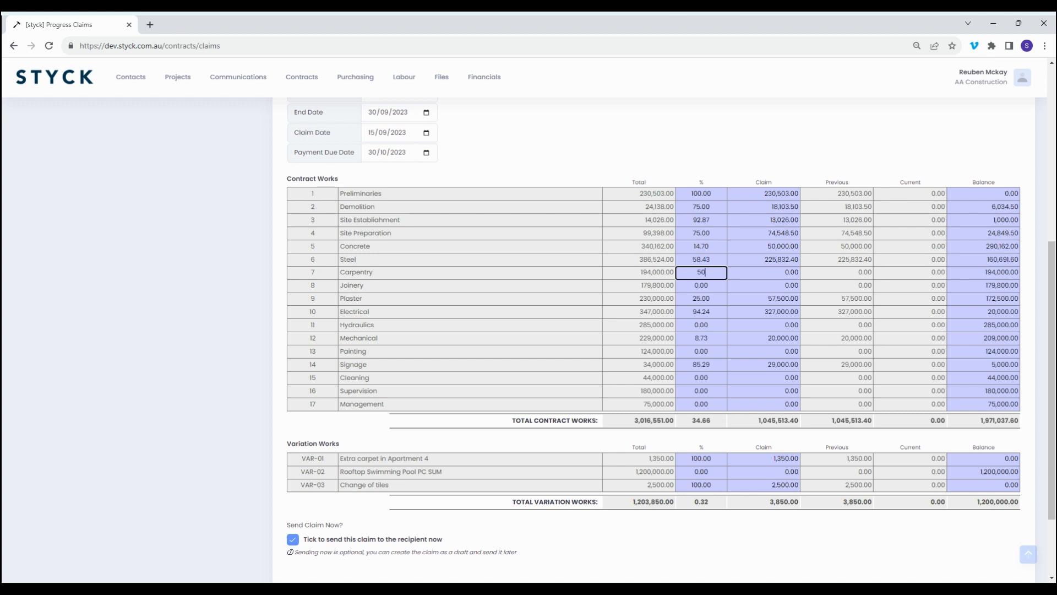
key(Tab)
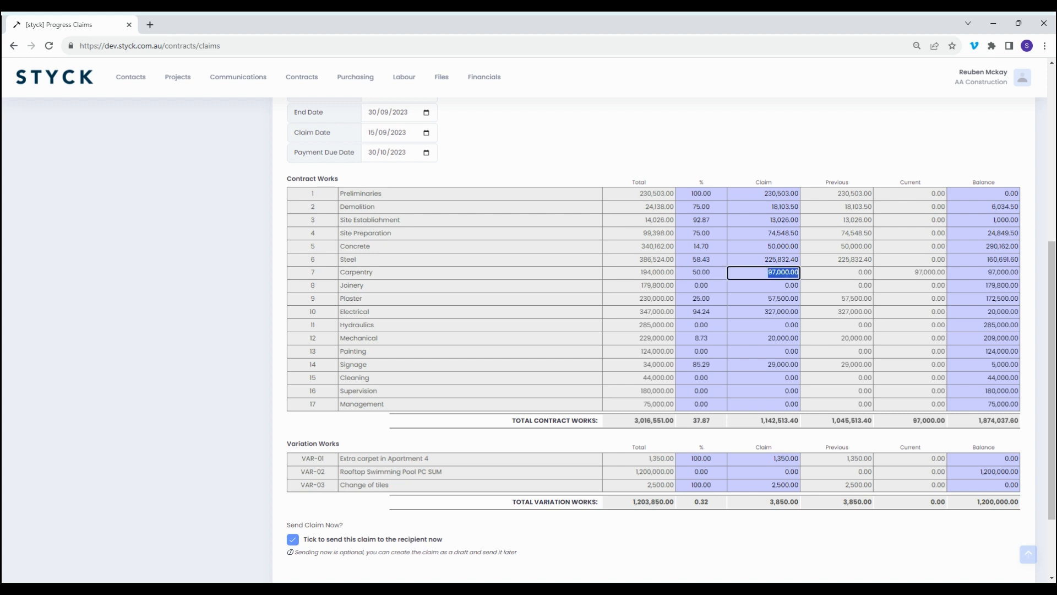
text(110,000)
key(Tab)
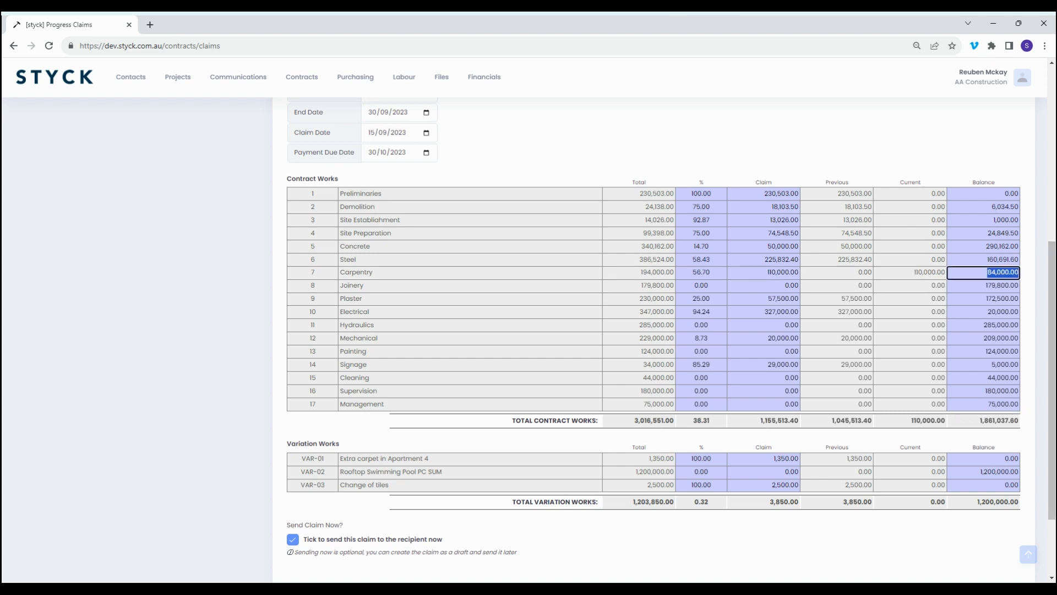
Step: Set the remaining balance of the Carpentry line to 45,000
key(Left)
key(shift+Right)
key(shift+Right)
key(shift+Right)
key(shift+Right)
key(shift+Right)
key(shift+Right)
key(shift+Right)
key(shift+Right)
key(shift+Right)
text(45000)
key(Tab)
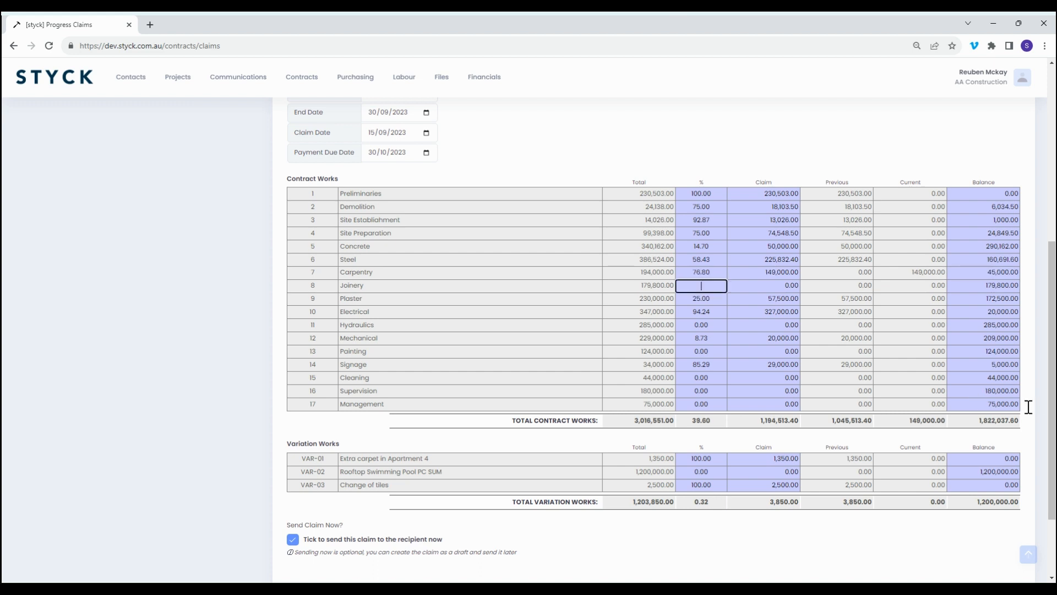
Step: Create the progress claim after checking its summary, and confirm sending it to the Parker Architects recipient
scroll(654, 330, up, 5)
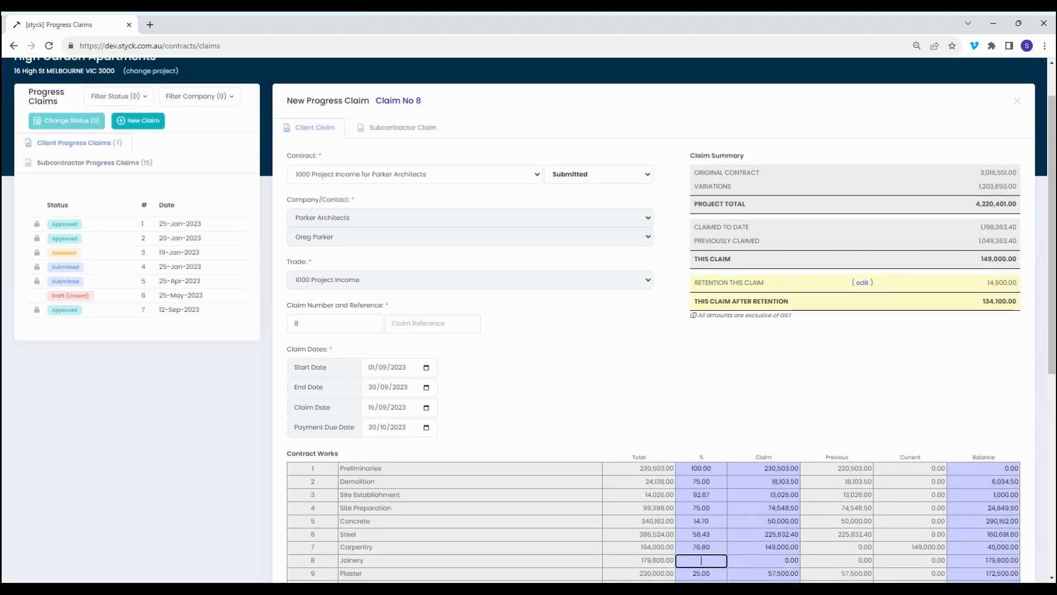
scroll(912, 432, down, 5)
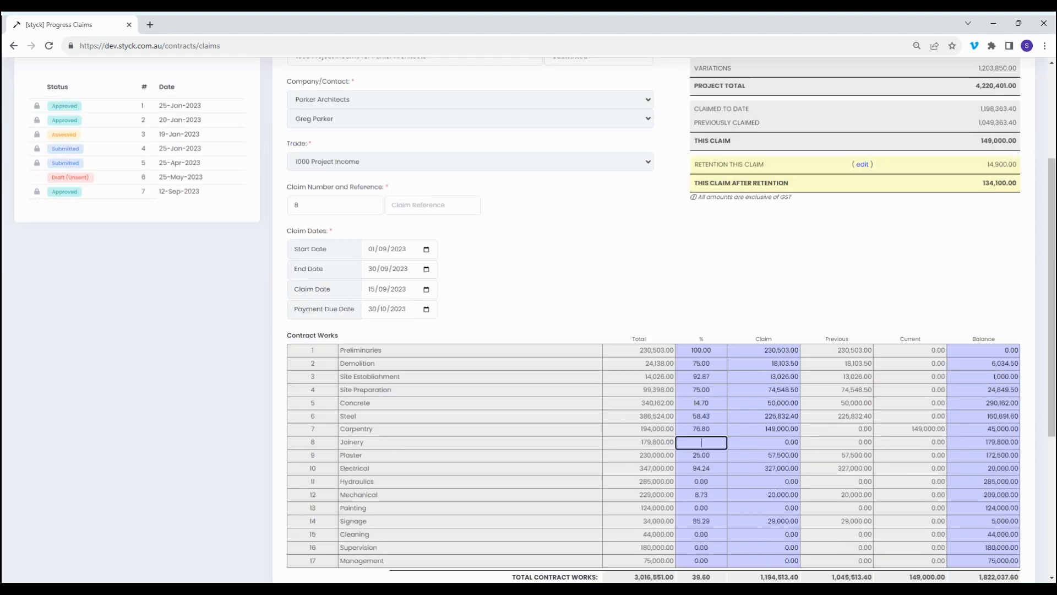
scroll(912, 432, down, 2)
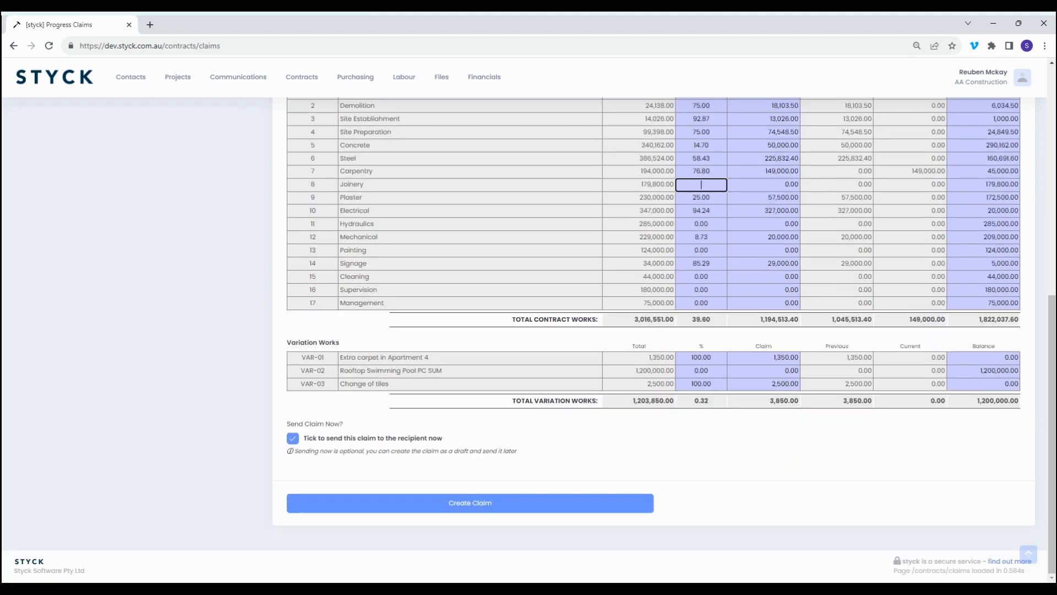
scroll(653, 308, up, 1)
key(Return)
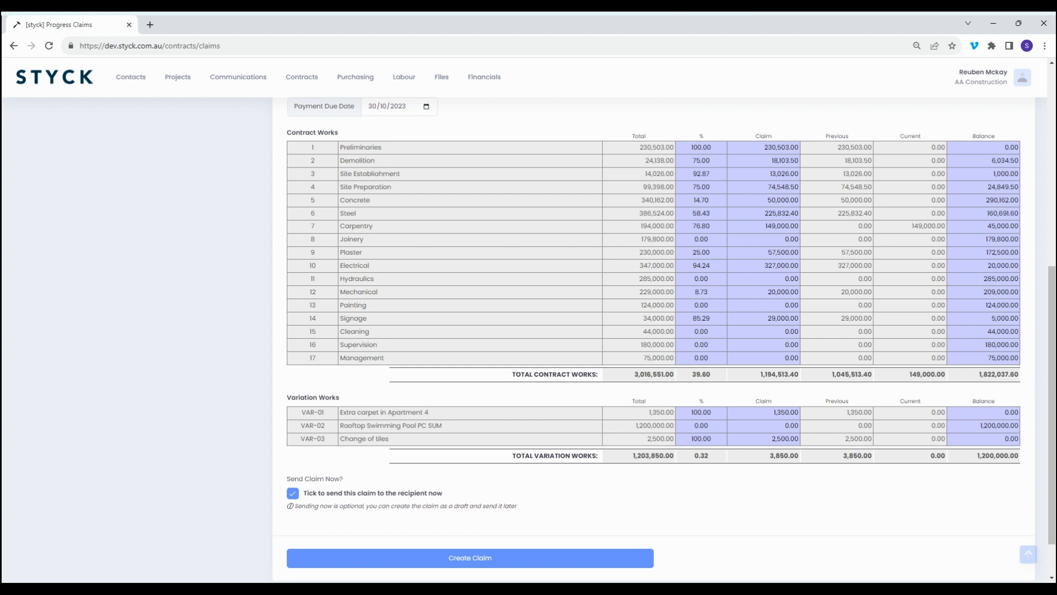
scroll(499, 430, down, 1)
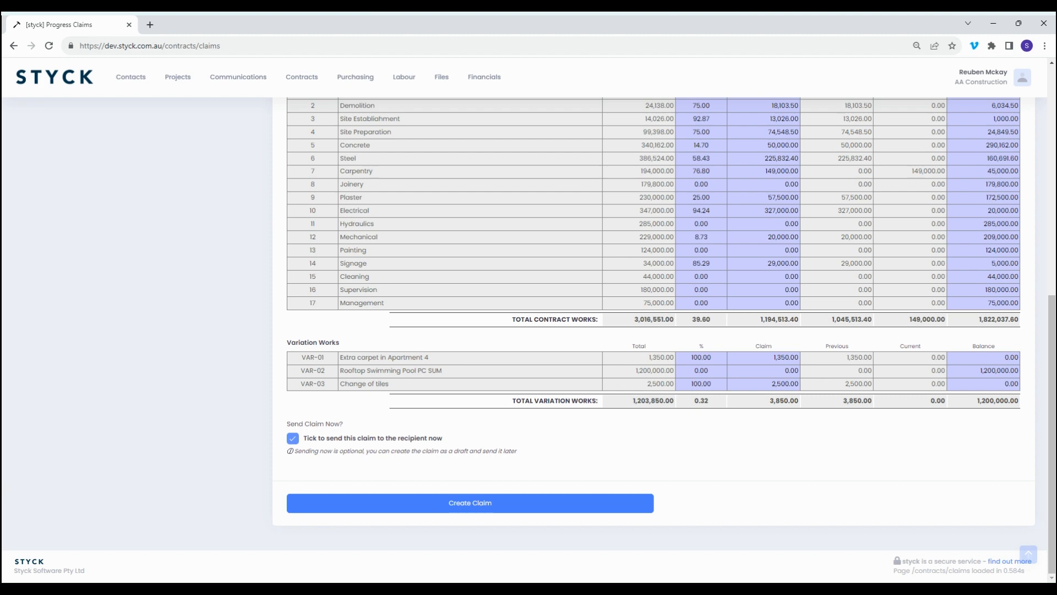
click(471, 503)
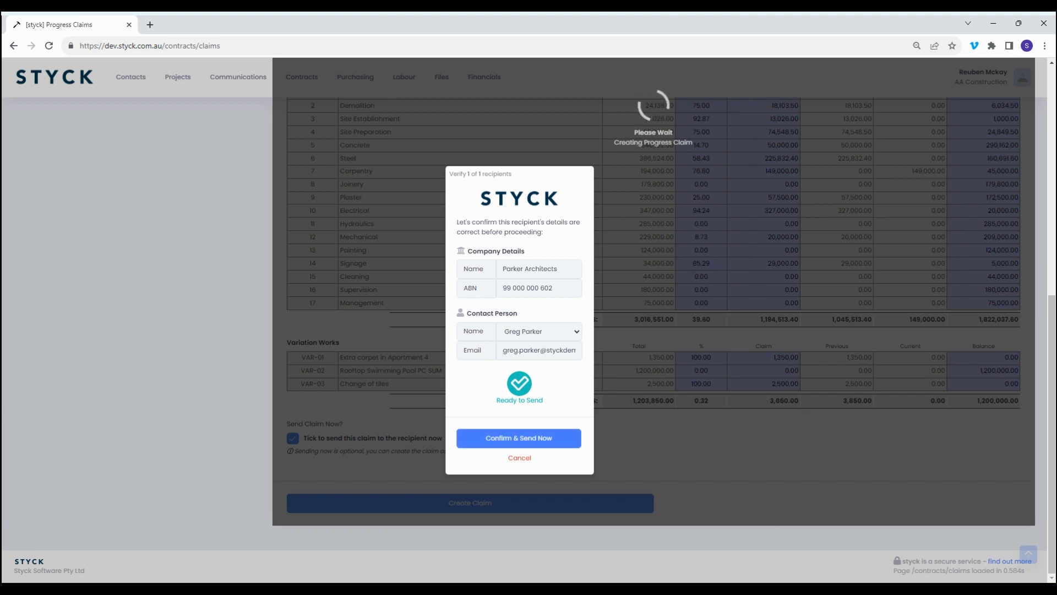
click(519, 439)
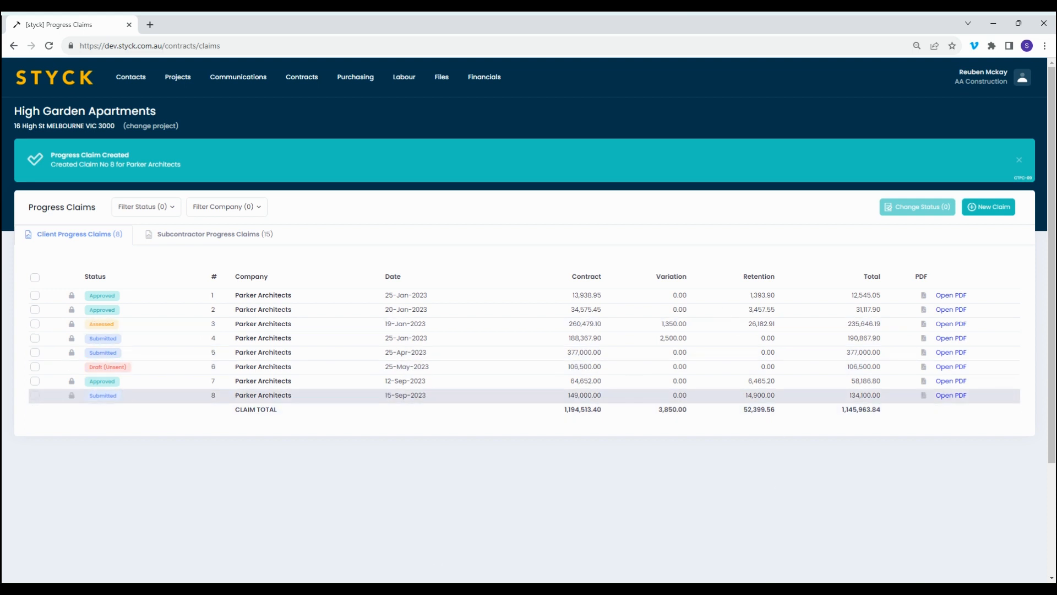
Step: Open claim 8 from the client progress claims list, review its details and close it
click(265, 395)
scroll(529, 331, down, 3)
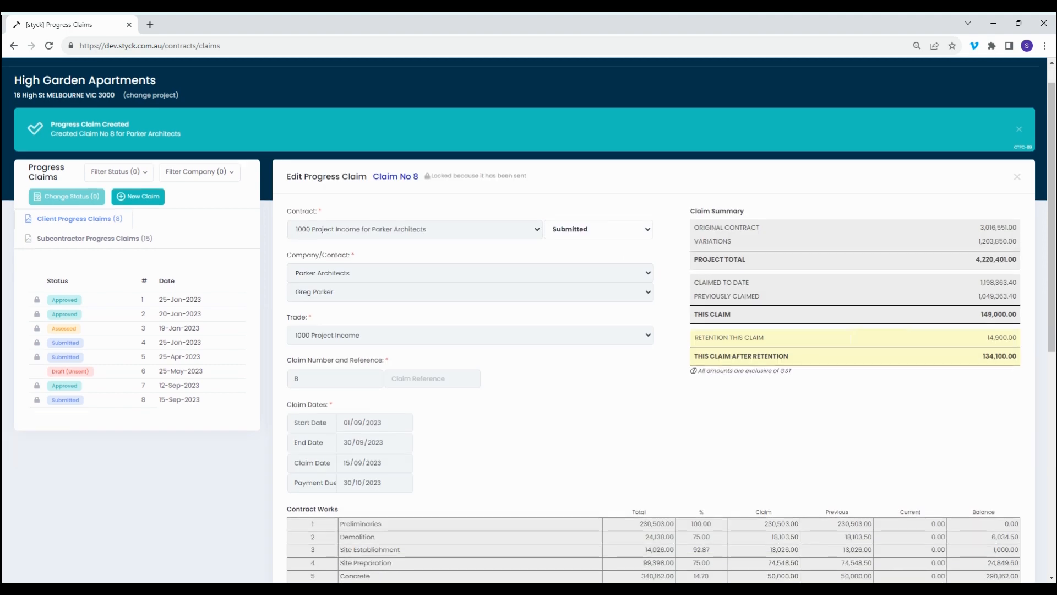
scroll(529, 330, down, 3)
scroll(529, 331, up, 5)
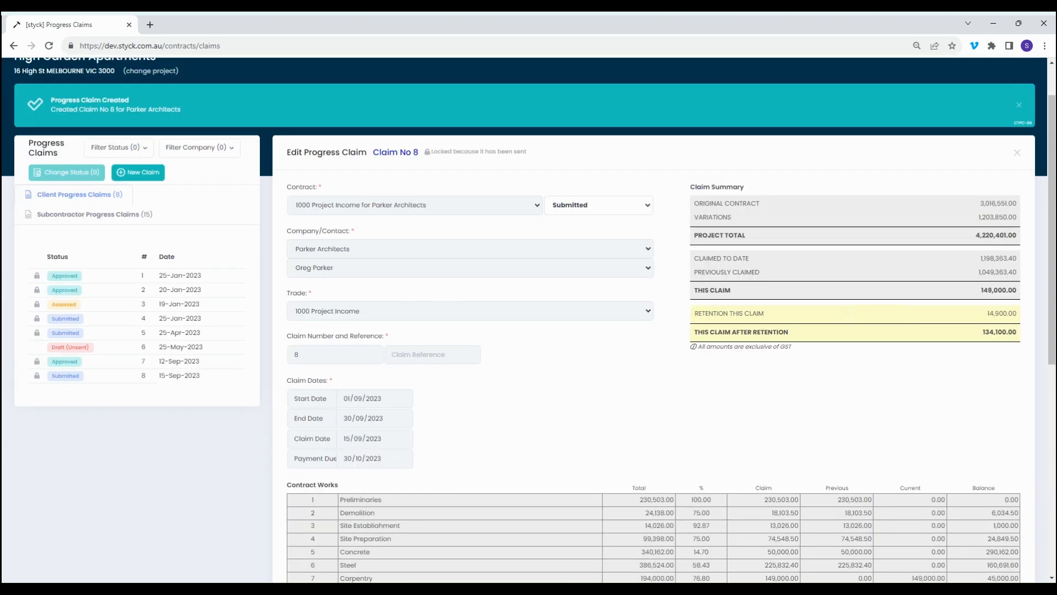
click(1017, 152)
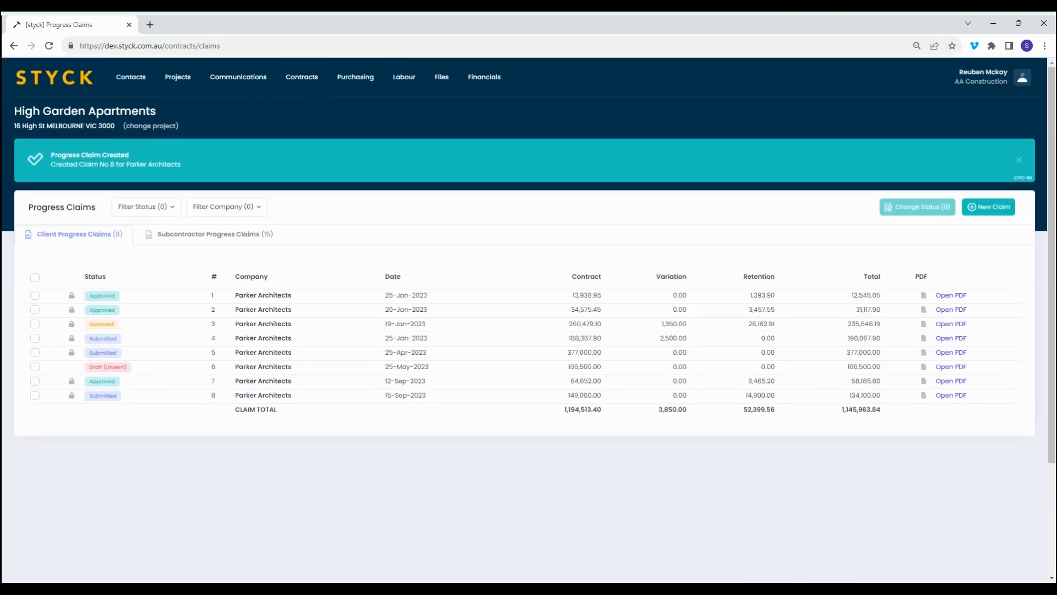